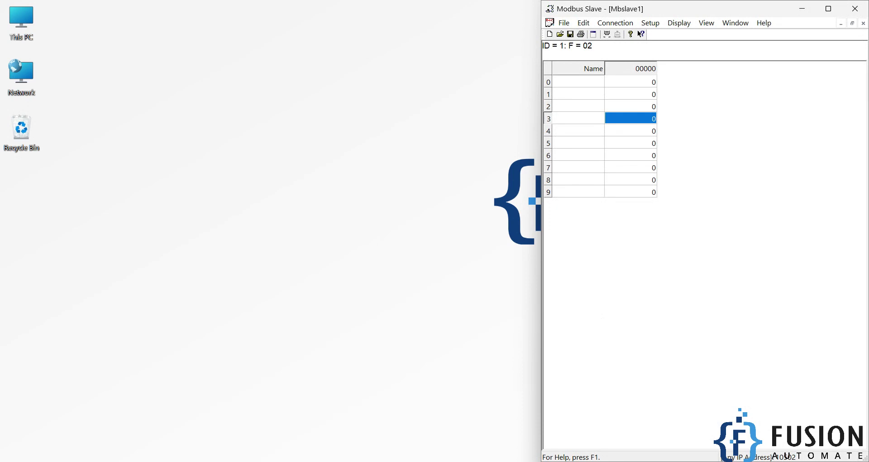
# - Bring the Read_IN_COIL_MBTCP front panel forward, highlight its Modbus Error Out cluster, then return to Modbus Slave
pyautogui.moveTo(308, 459)
pyautogui.click(397, 416)
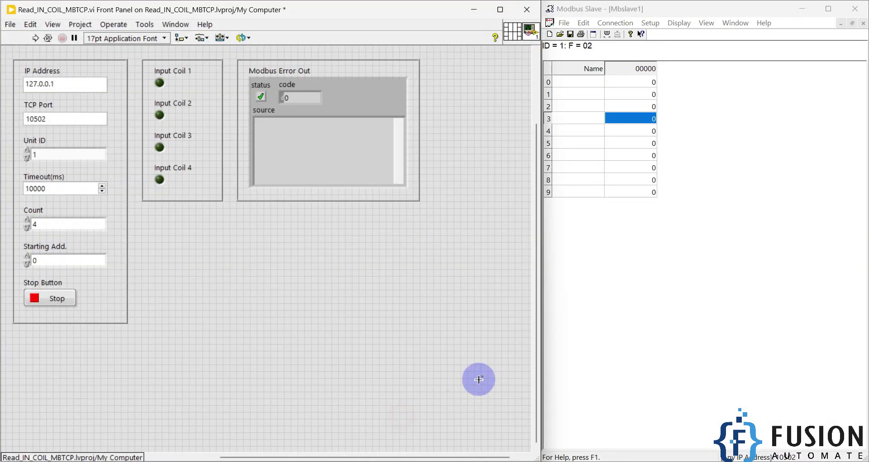
pyautogui.click(289, 183)
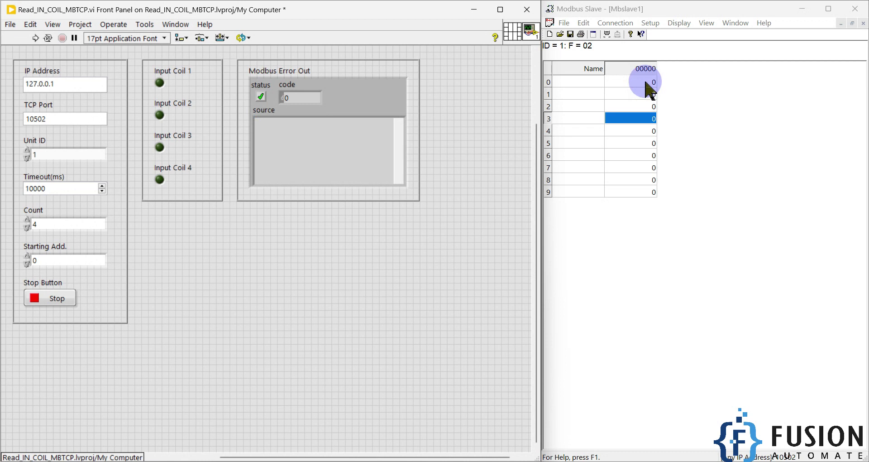
pyautogui.click(295, 135)
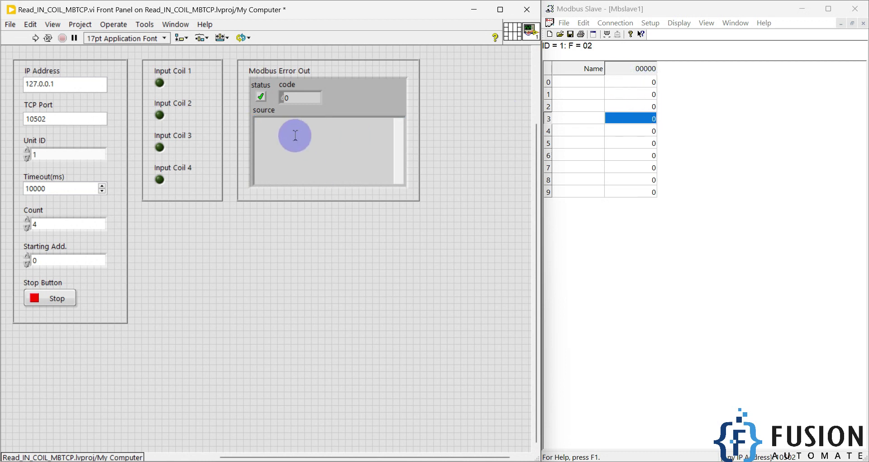
pyautogui.click(259, 199)
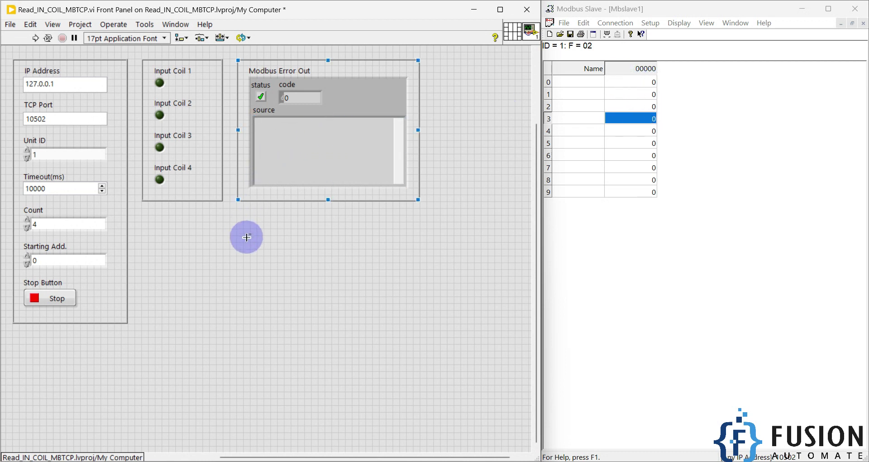
pyautogui.click(702, 106)
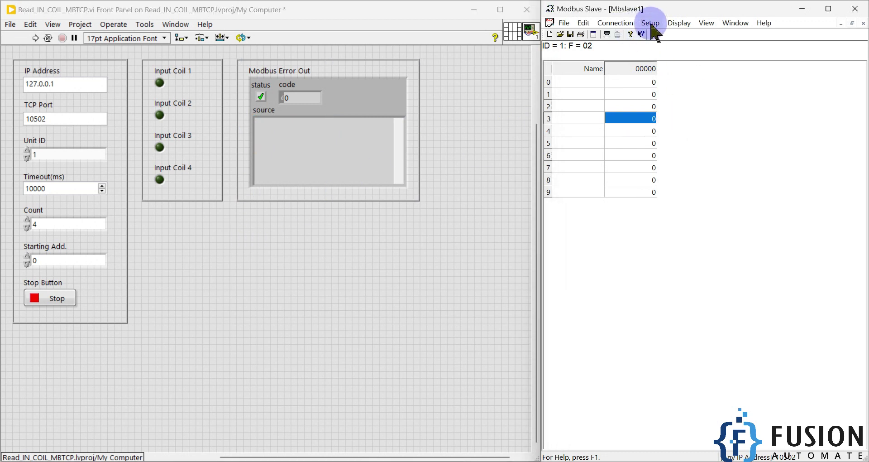
# - Keep the slave definition unchanged: ID 1, 02 Input Status, address 0, quantity 10
pyautogui.click(652, 24)
pyautogui.click(671, 33)
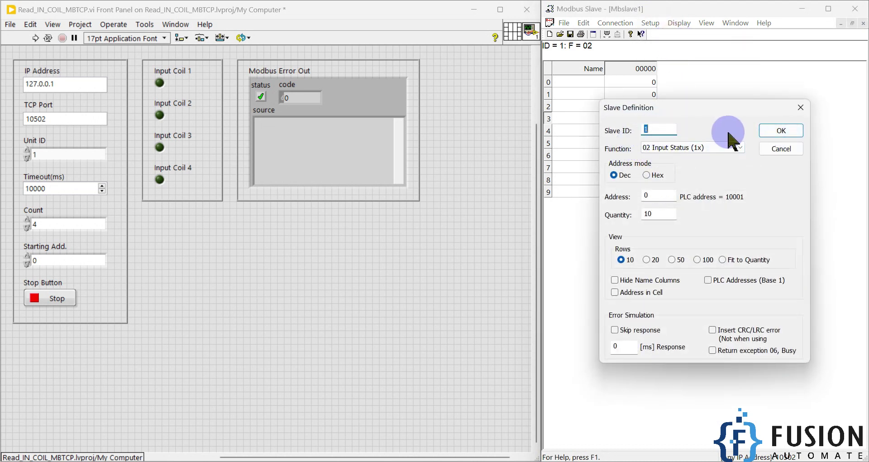
pyautogui.click(781, 131)
# - Disconnect the Modbus Slave from the network
pyautogui.click(607, 22)
pyautogui.click(620, 48)
pyautogui.click(616, 23)
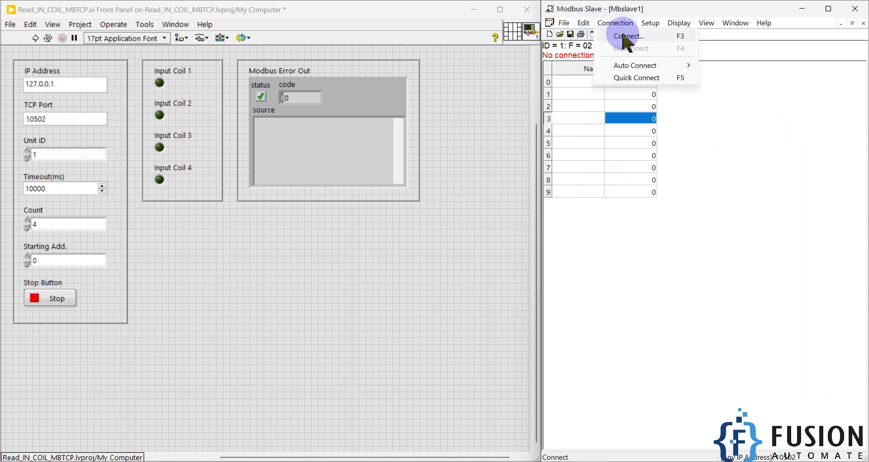
# - Compare the slave's TCP/IP connection settings with the VI's IP 127.0.0.1, port 10502, unit 1, count 4
pyautogui.click(627, 37)
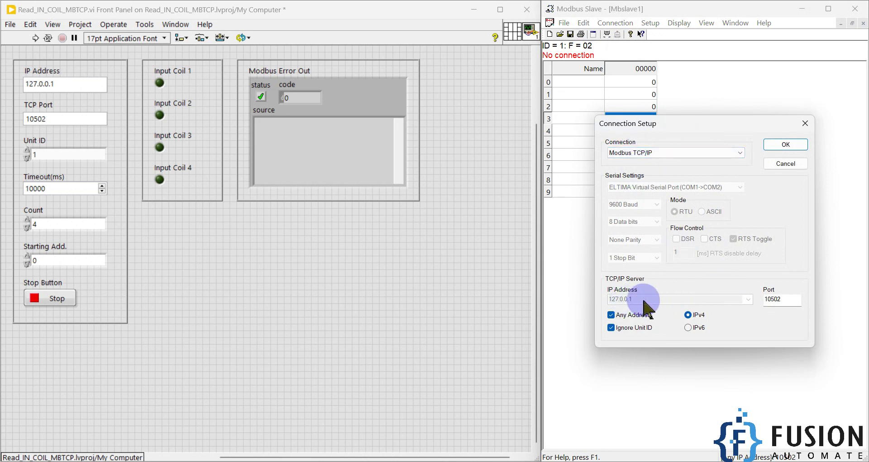
pyautogui.click(70, 83)
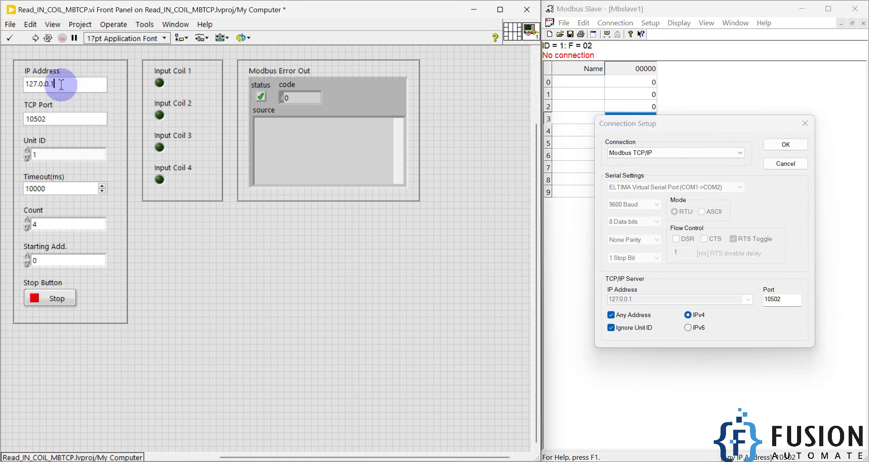
pyautogui.doubleClick(43, 84)
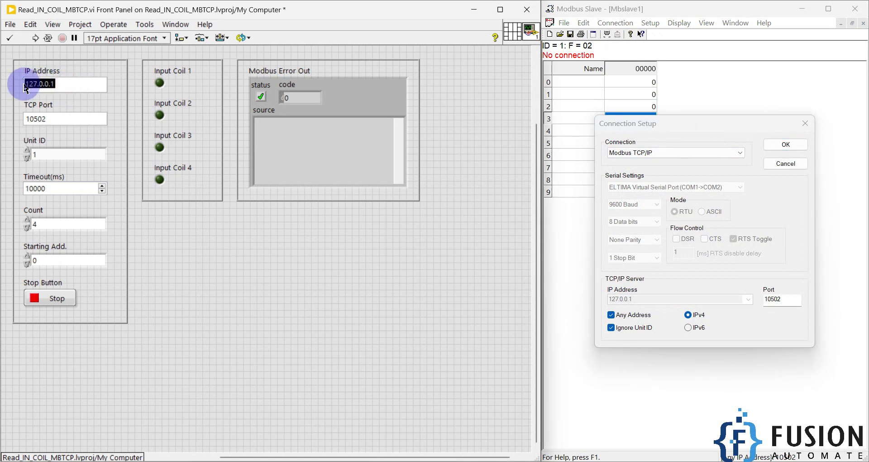
pyautogui.click(204, 246)
pyautogui.doubleClick(781, 299)
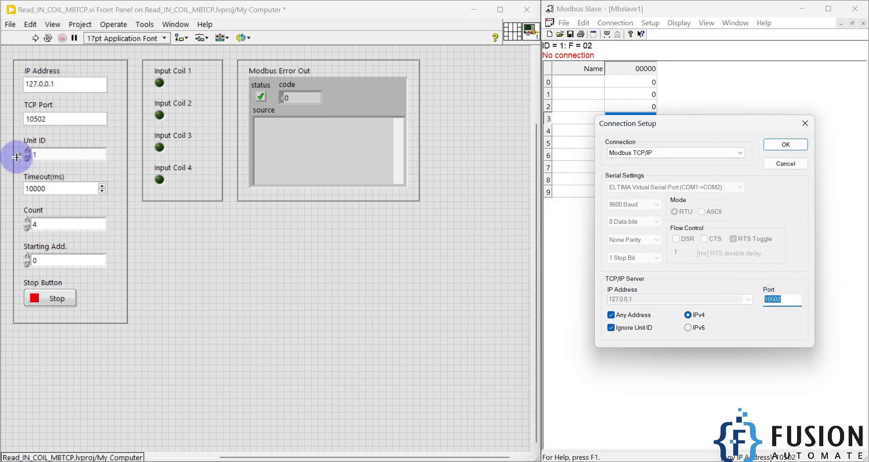
pyautogui.doubleClick(51, 119)
pyautogui.click(238, 260)
pyautogui.doubleClick(34, 154)
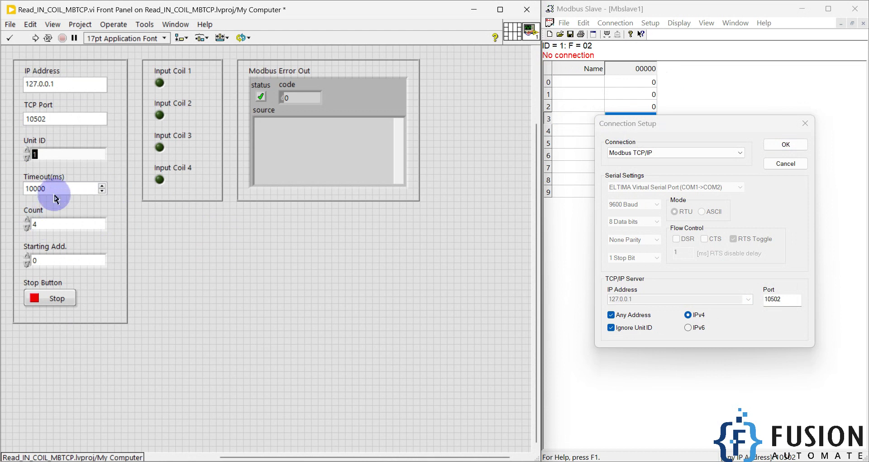
pyautogui.doubleClick(50, 224)
# - Accept the Modbus TCP/IP server connection on port 10502 and mark coil rows 0–3
pyautogui.click(270, 183)
pyautogui.click(550, 80)
pyautogui.click(787, 145)
pyautogui.moveTo(547, 83); pyautogui.dragTo(549, 121)
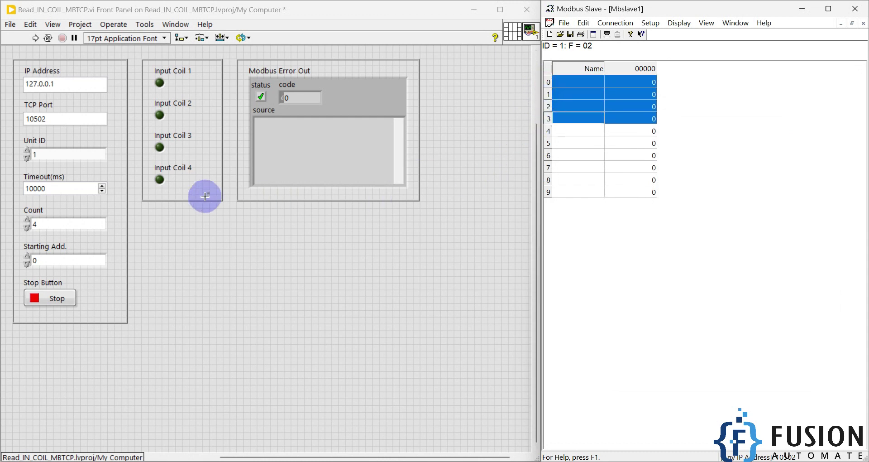
pyautogui.click(49, 224)
pyautogui.doubleClick(48, 223)
pyautogui.click(50, 259)
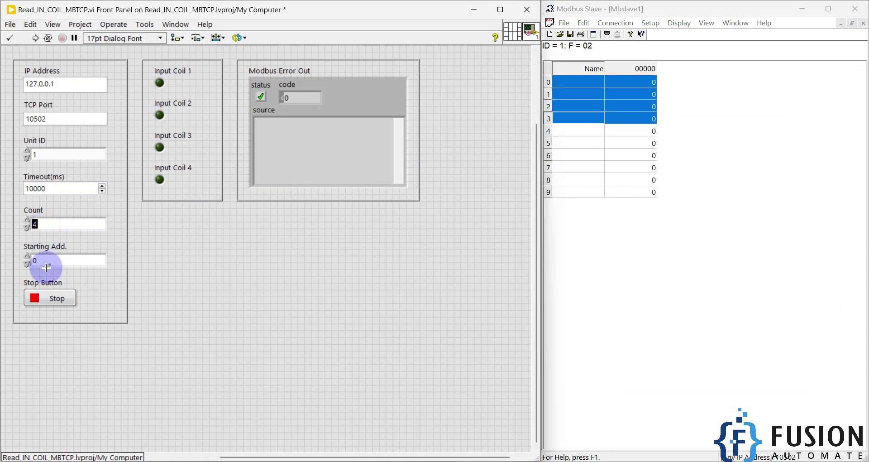
pyautogui.click(692, 150)
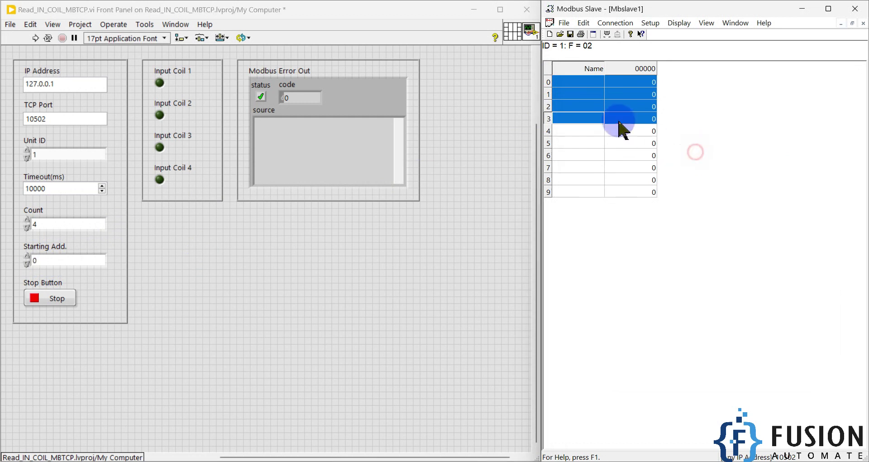
pyautogui.click(548, 82)
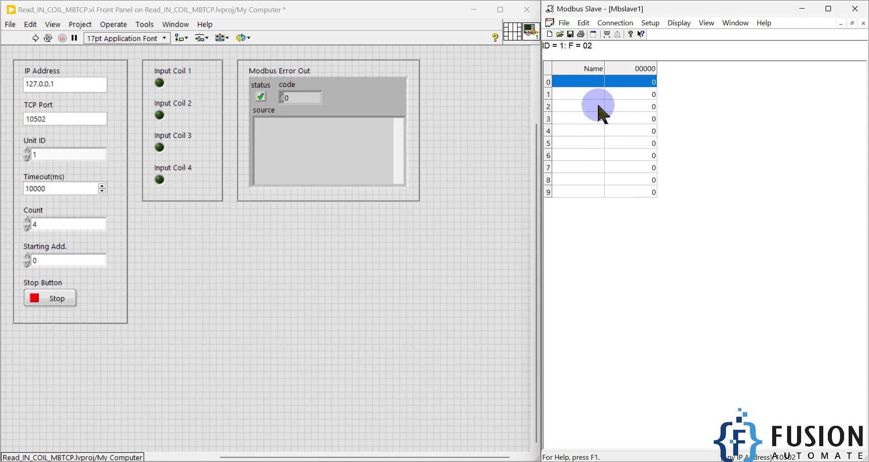
pyautogui.click(548, 95)
pyautogui.click(548, 107)
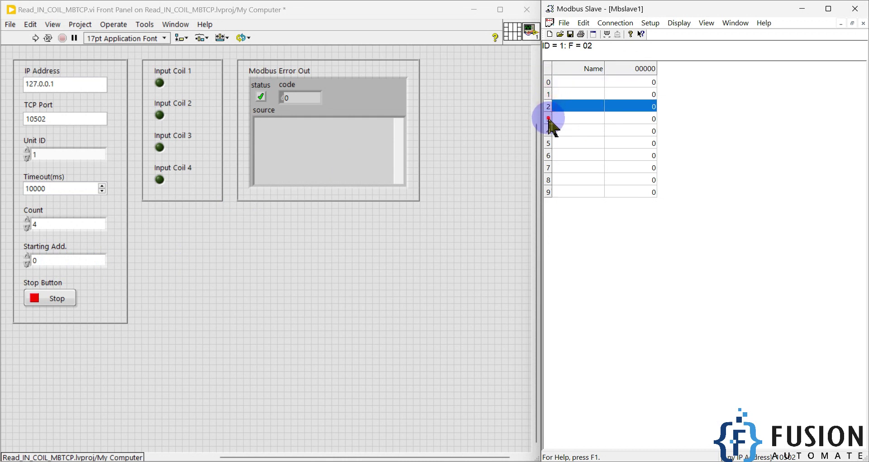
pyautogui.click(550, 119)
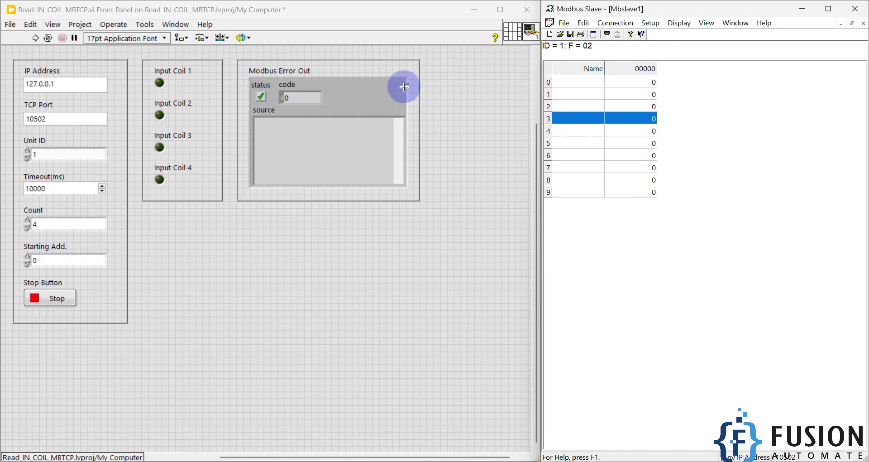
pyautogui.click(36, 38)
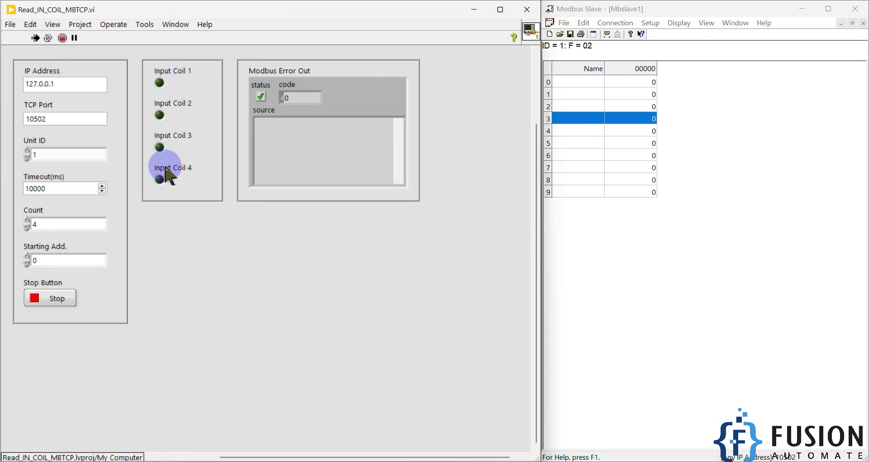
# - Select the value cells of coils 0 through 3 in the Modbus Slave table
pyautogui.moveTo(632, 85); pyautogui.dragTo(635, 118)
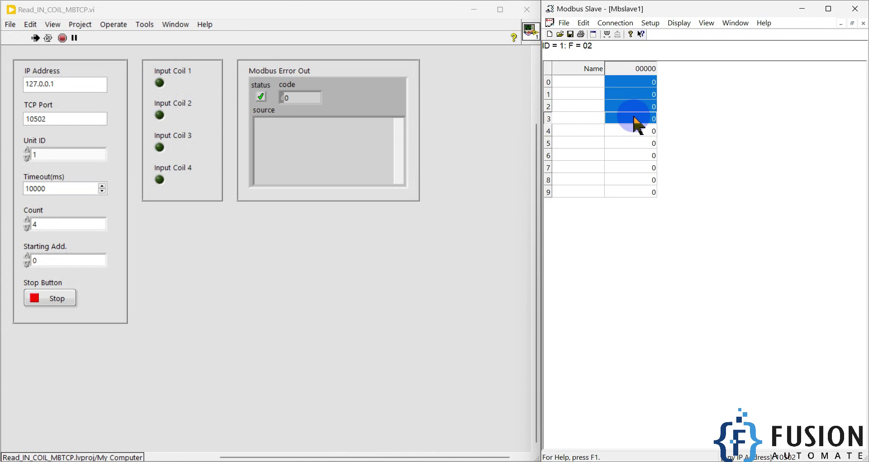
pyautogui.click(647, 80)
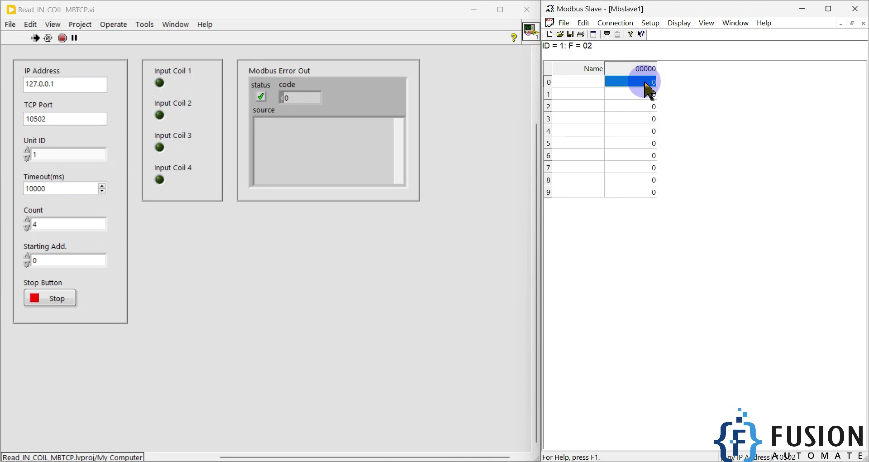
# - Switch coils 0 and 1 on through the Edit Coil dialog
pyautogui.doubleClick(647, 82)
pyautogui.click(650, 234)
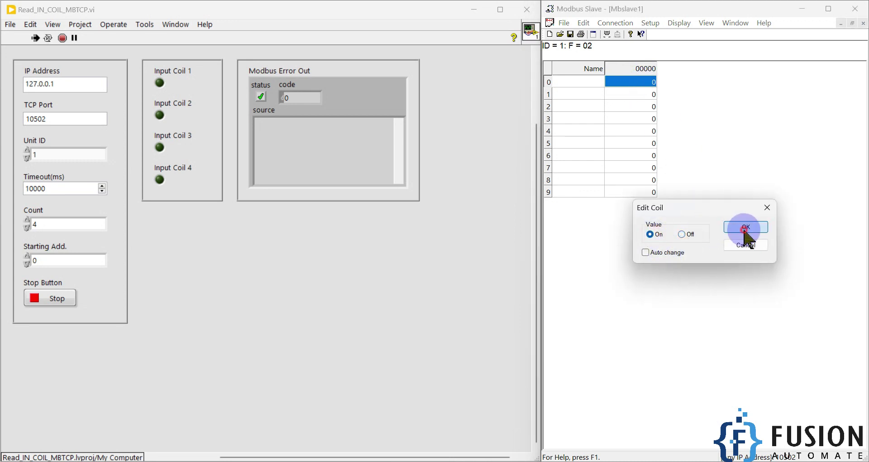
pyautogui.click(740, 225)
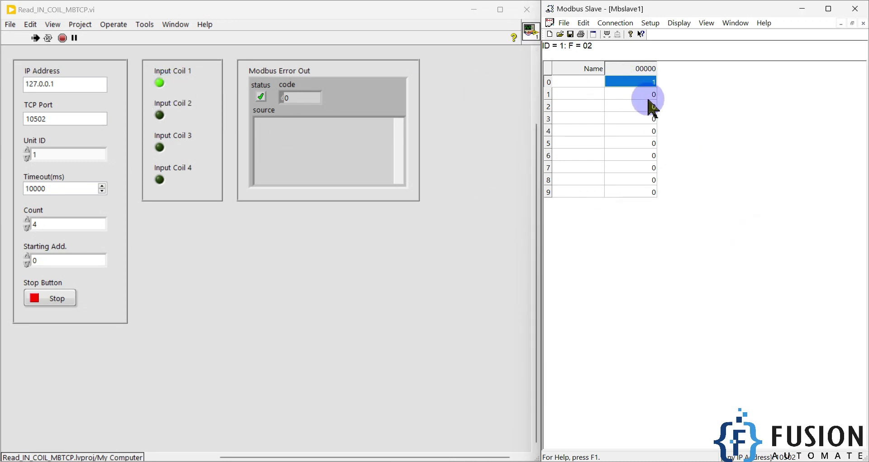
pyautogui.click(548, 95)
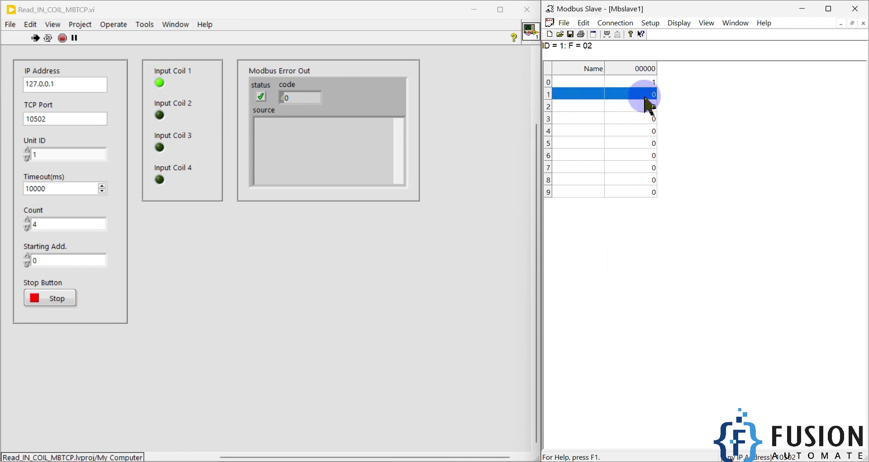
pyautogui.click(646, 130)
pyautogui.doubleClick(647, 94)
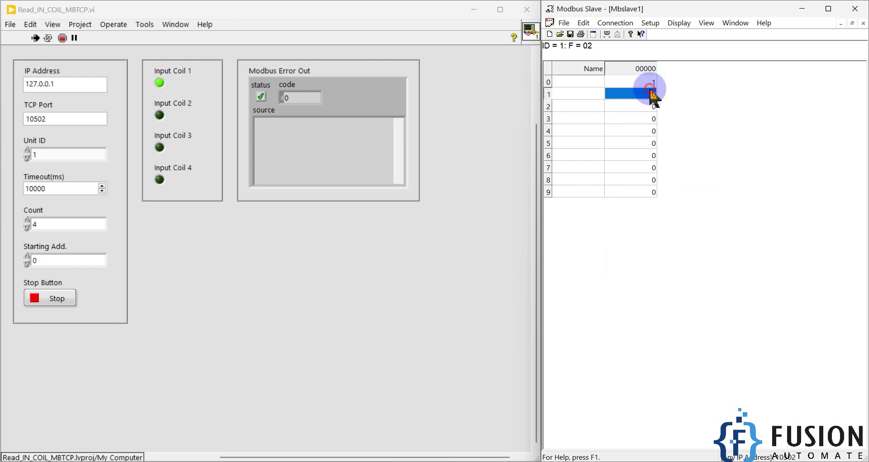
pyautogui.click(650, 234)
pyautogui.click(746, 227)
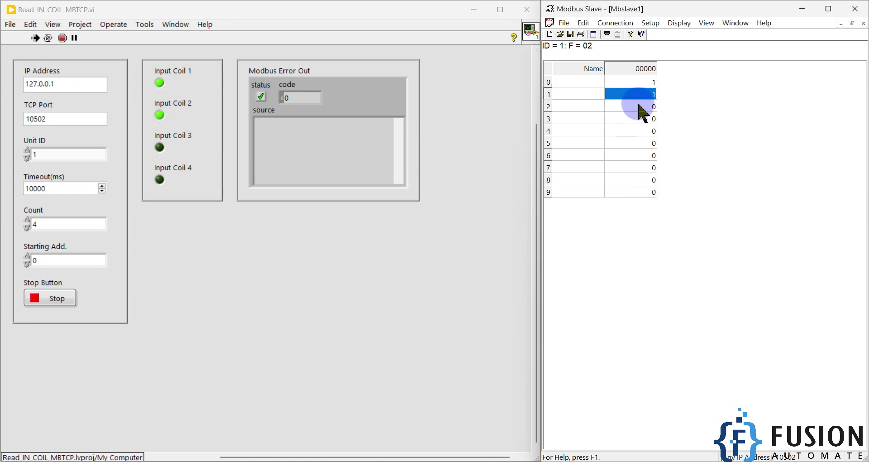
# - Switch coils 2 and 3 on, confirming that coil 3 stays on
pyautogui.doubleClick(636, 107)
pyautogui.click(652, 235)
pyautogui.click(736, 226)
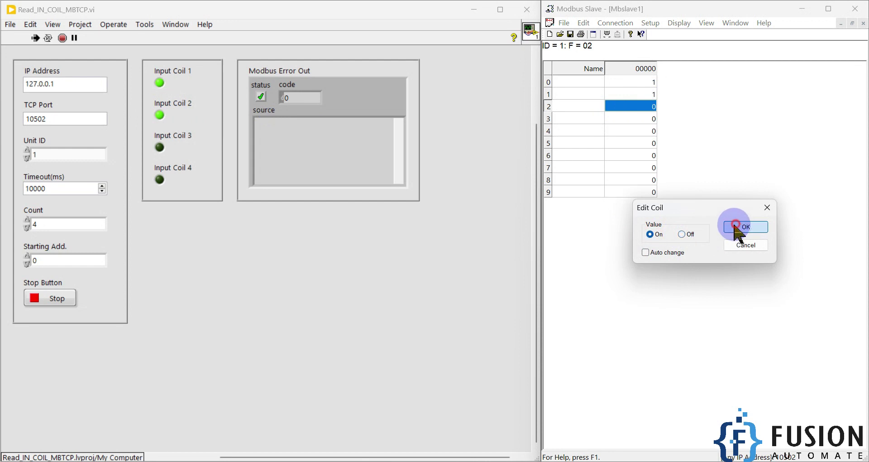
pyautogui.doubleClick(649, 118)
pyautogui.click(658, 234)
pyautogui.click(732, 228)
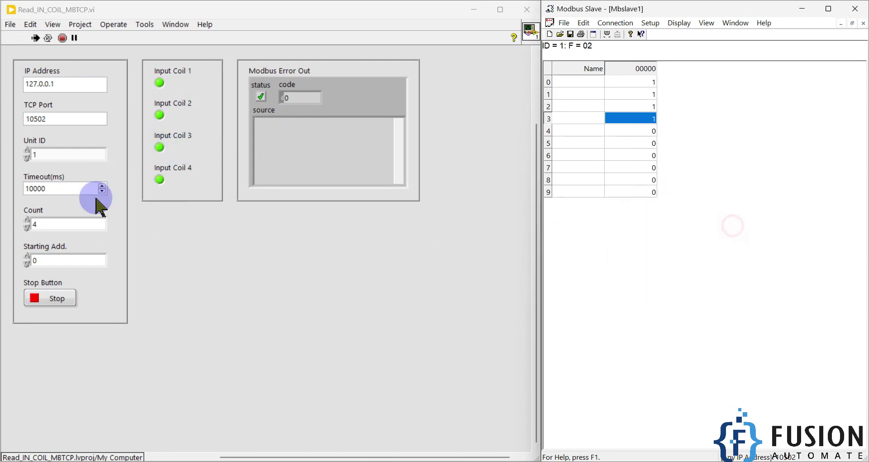
pyautogui.doubleClick(648, 120)
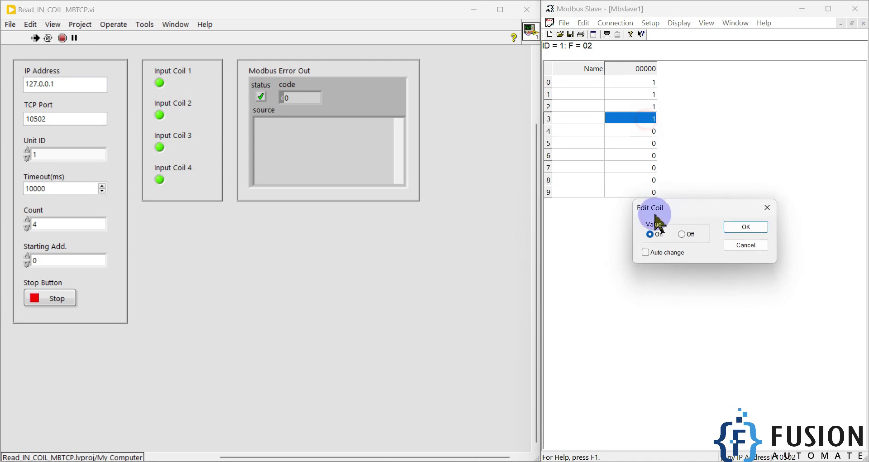
pyautogui.click(728, 234)
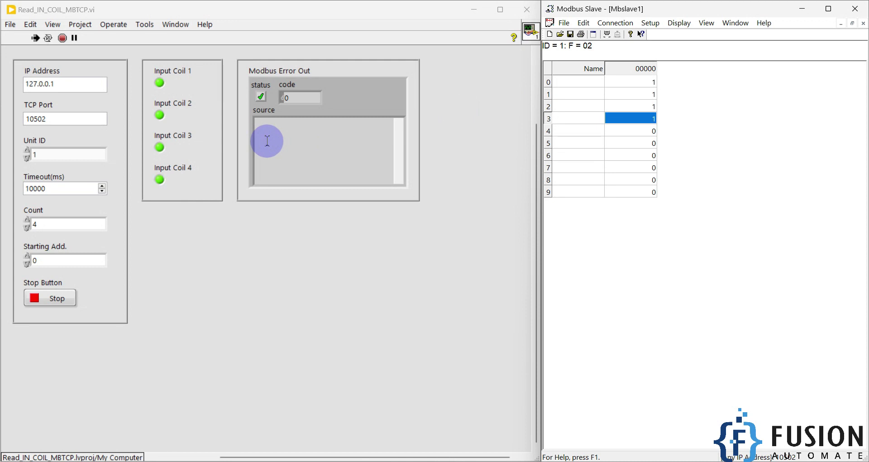
pyautogui.click(613, 23)
# - Disconnect the slave and check the VI's error source text
pyautogui.click(630, 49)
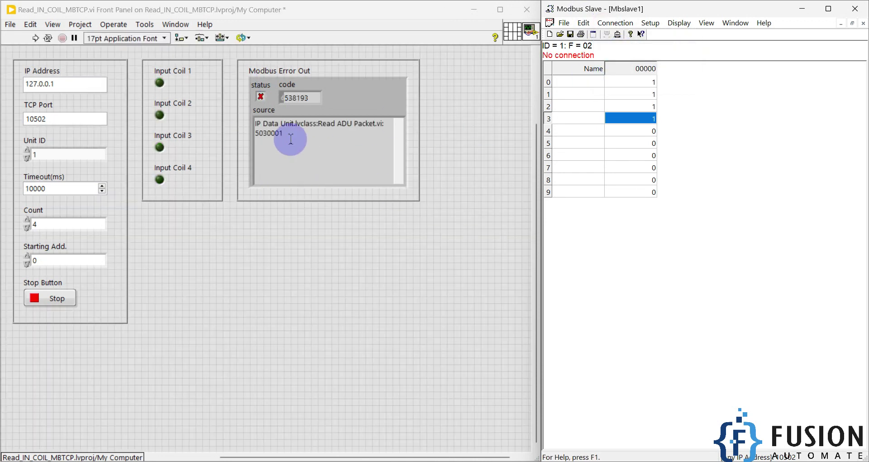
pyautogui.moveTo(284, 135); pyautogui.dragTo(257, 126)
pyautogui.click(366, 151)
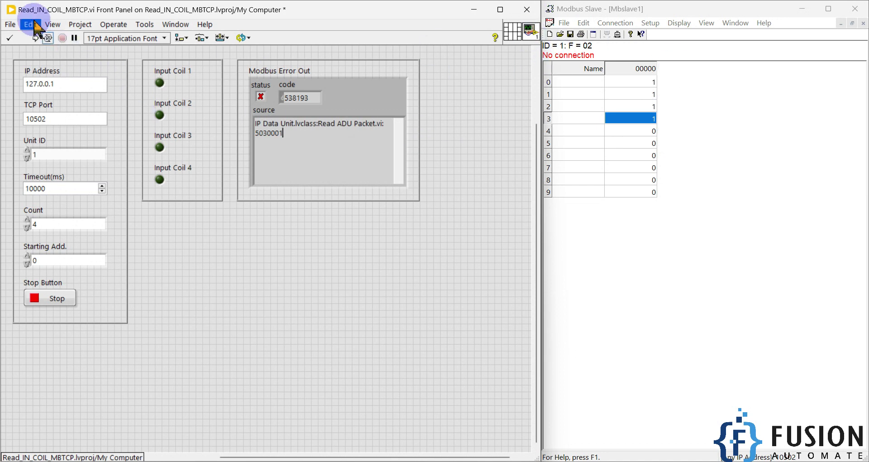
# - Rerun the VI with the slave disconnected, showing error 63 from TCP Open Connection
pyautogui.click(36, 38)
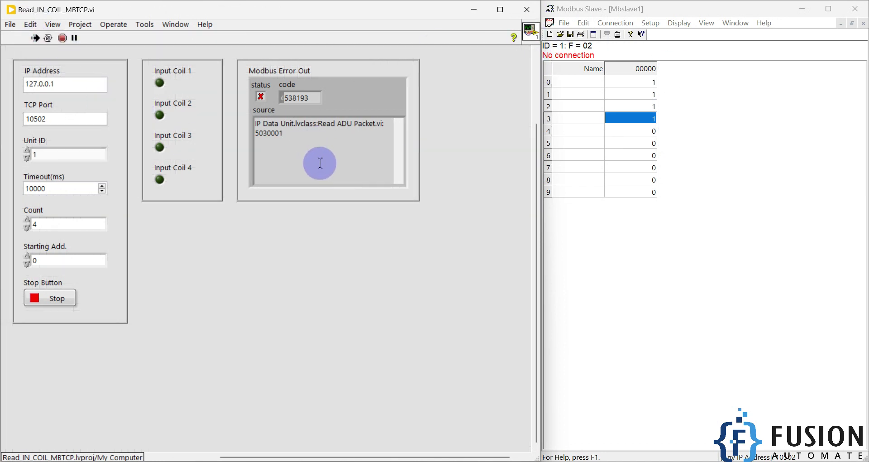
pyautogui.tripleClick(286, 129)
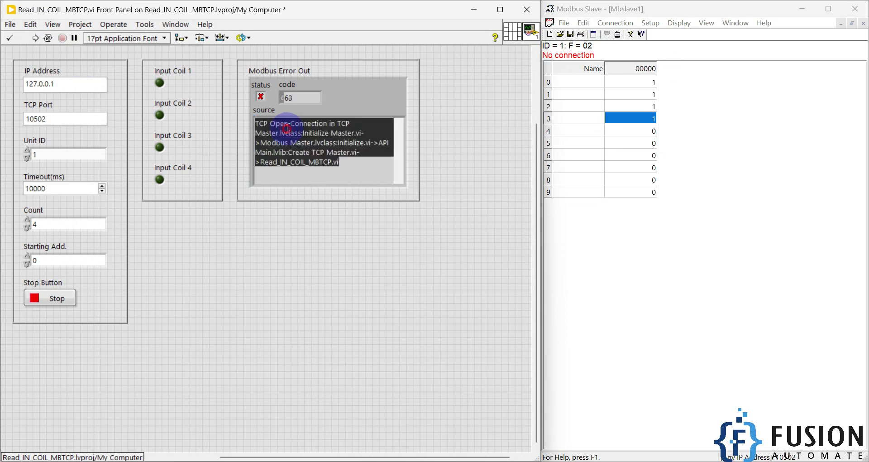
pyautogui.click(343, 153)
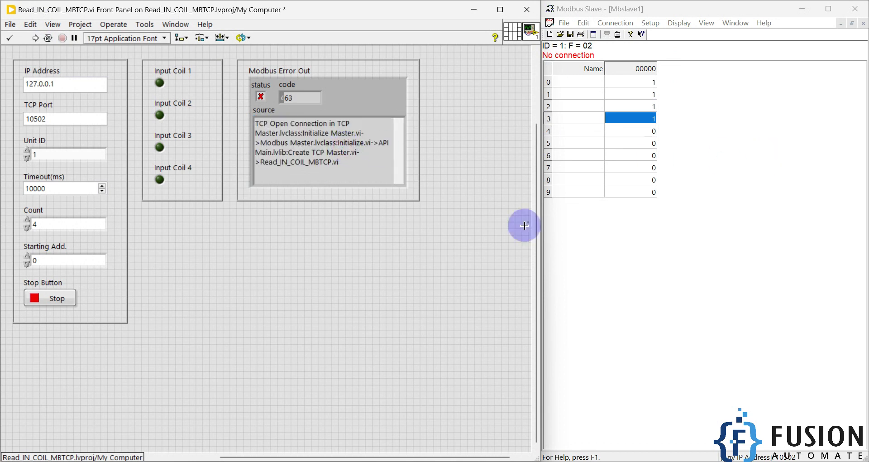
pyautogui.click(35, 37)
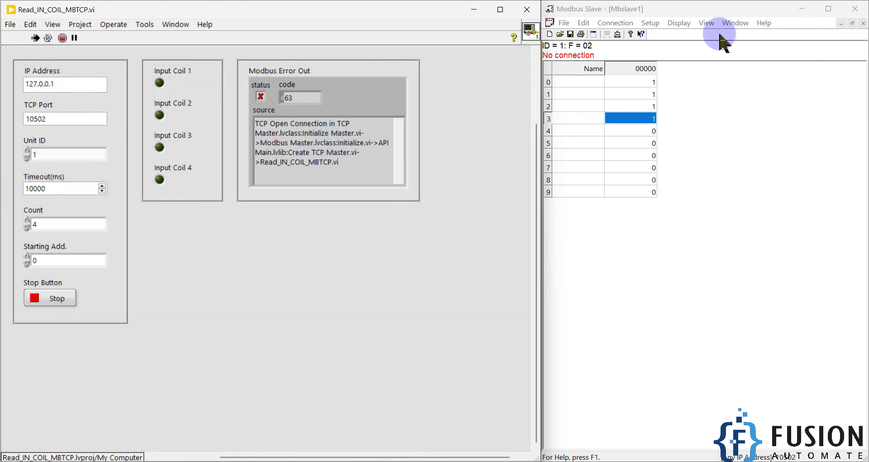
pyautogui.click(615, 22)
# - Reconnect the slave as a Modbus TCP/IP server on port 10502 and run the VI
pyautogui.click(619, 37)
pyautogui.click(783, 147)
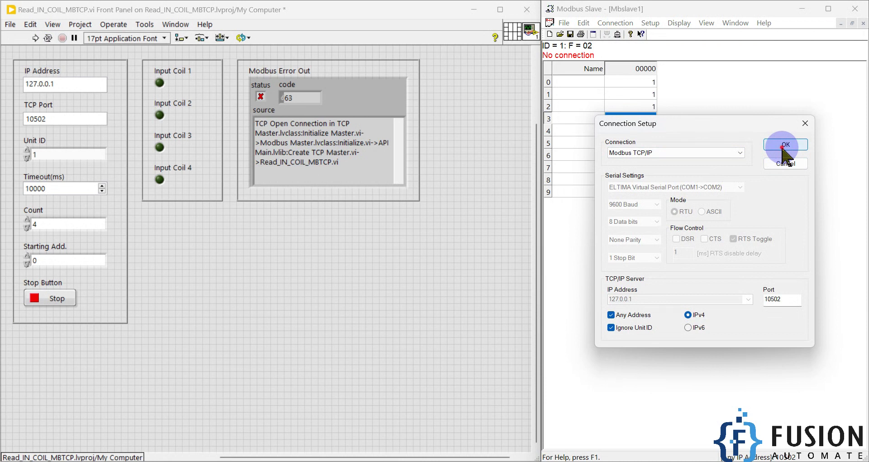
pyautogui.click(785, 147)
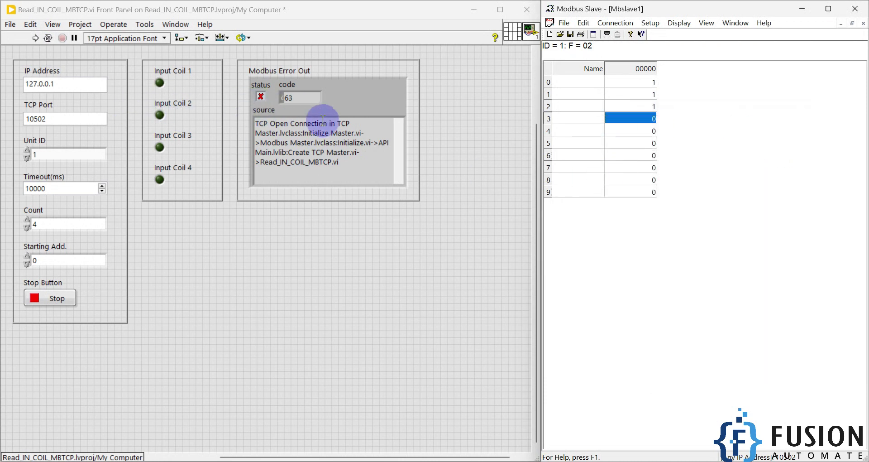
pyautogui.click(35, 39)
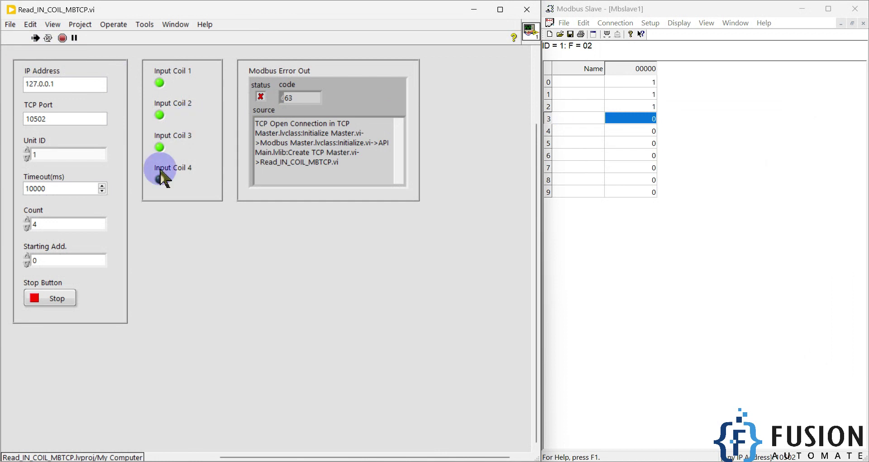
# - Stop and rerun the VI, then abort it and return to Modbus Slave
pyautogui.click(53, 300)
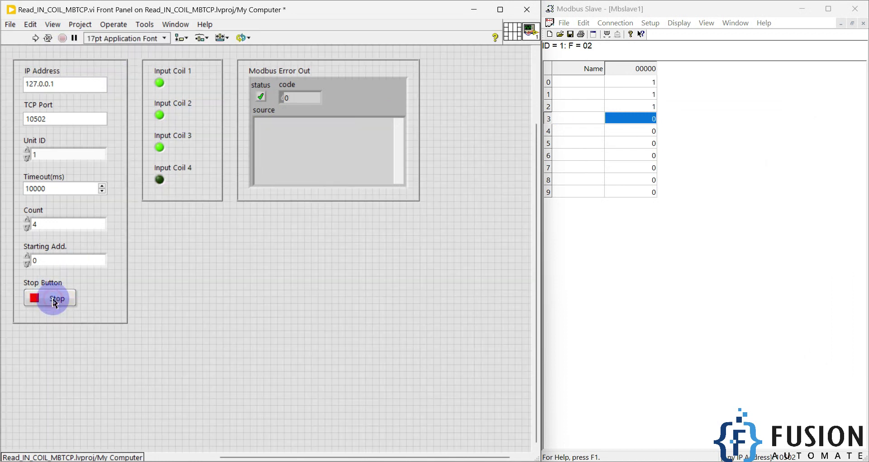
pyautogui.click(221, 172)
pyautogui.click(56, 300)
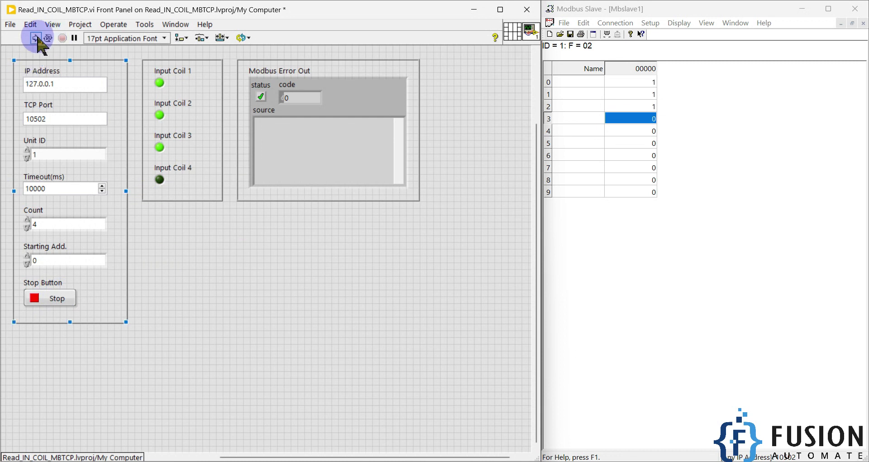
pyautogui.click(35, 38)
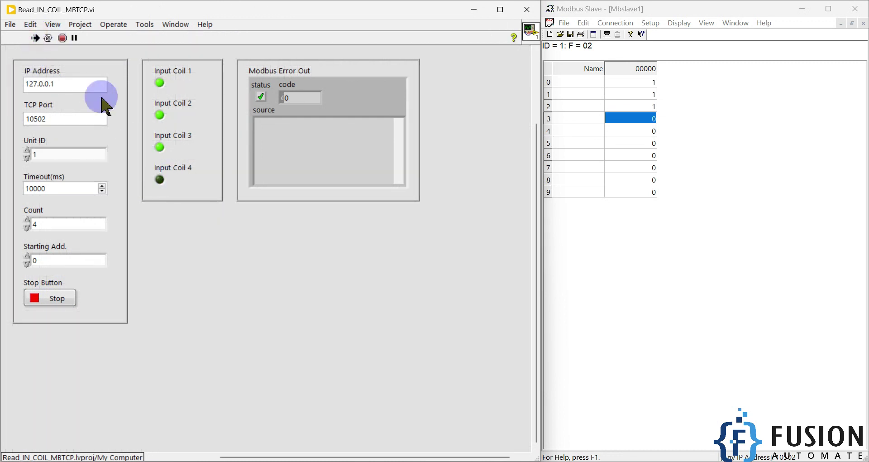
pyautogui.click(63, 37)
pyautogui.click(383, 272)
pyautogui.click(631, 213)
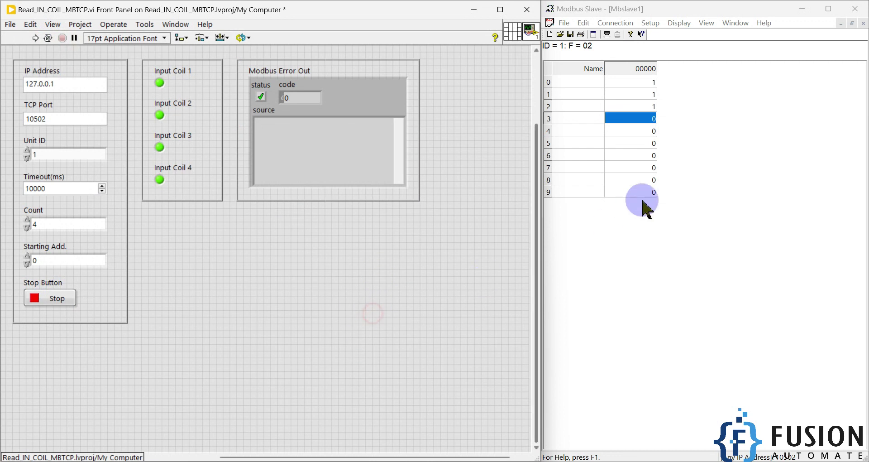
pyautogui.click(651, 25)
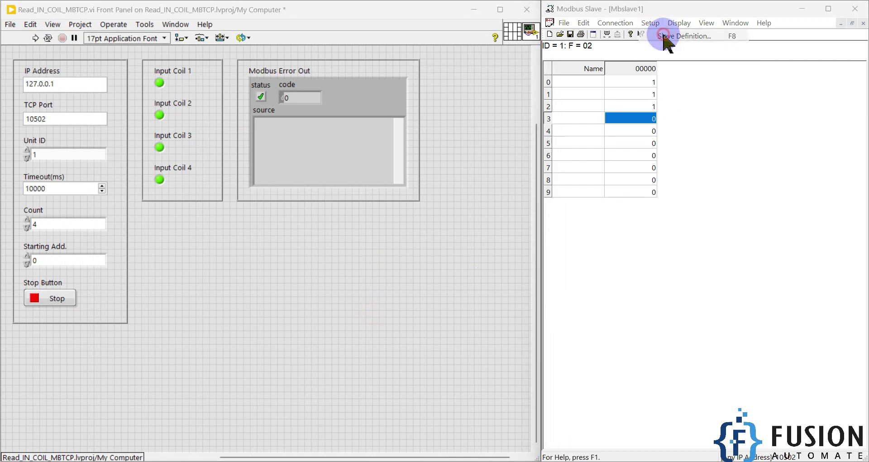
pyautogui.click(660, 36)
pyautogui.click(684, 148)
pyautogui.click(682, 149)
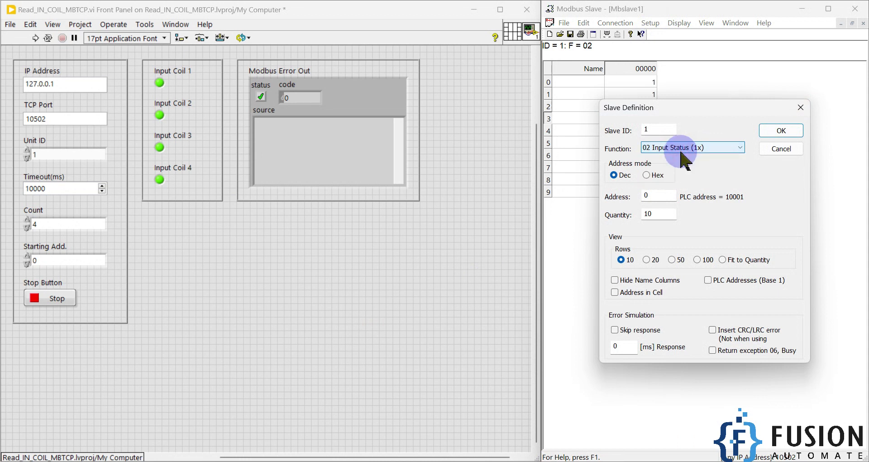
pyautogui.click(211, 188)
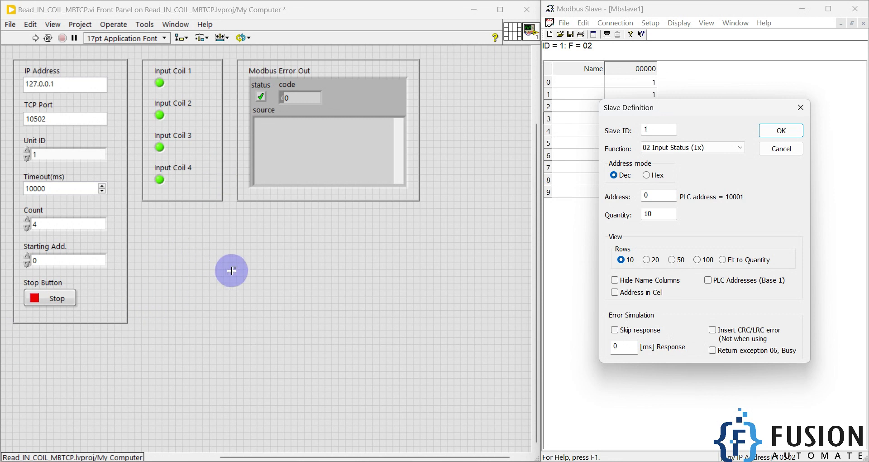
# - Leave the slave definition unchanged, keep coil 3 off, and run the VI
pyautogui.click(798, 107)
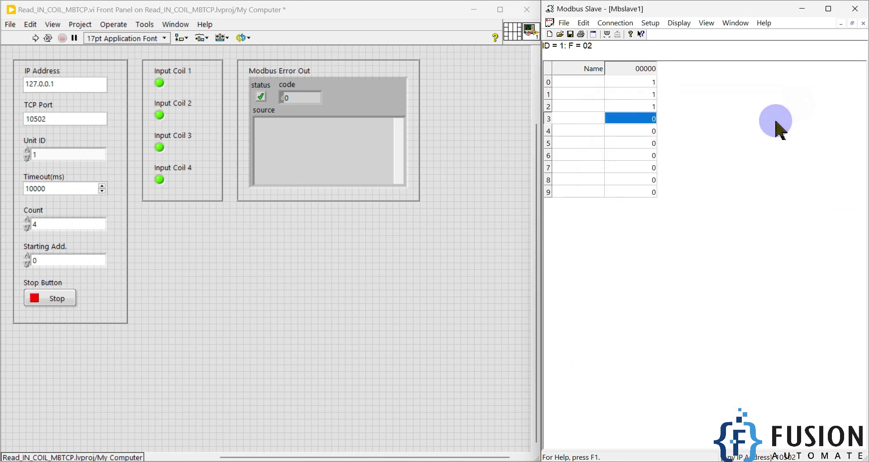
pyautogui.doubleClick(652, 121)
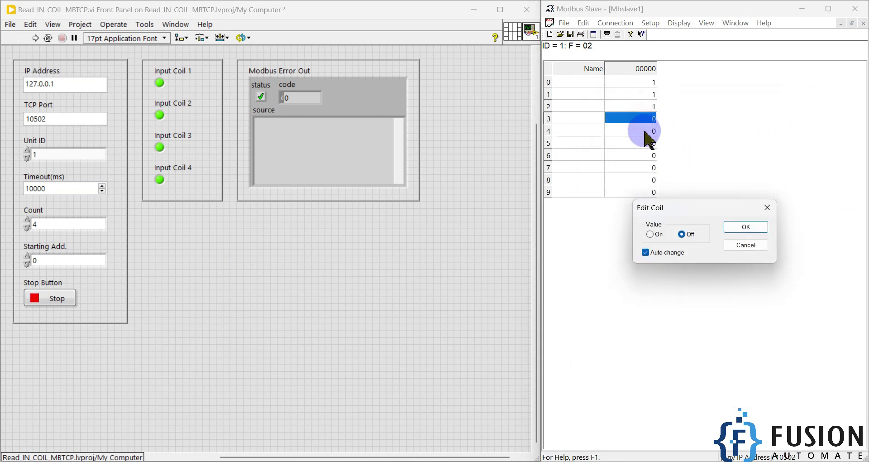
pyautogui.click(650, 234)
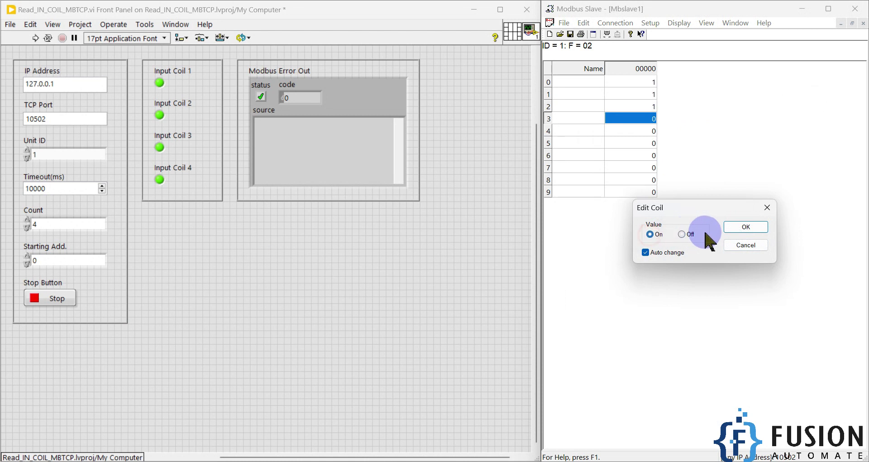
pyautogui.click(682, 234)
pyautogui.click(745, 227)
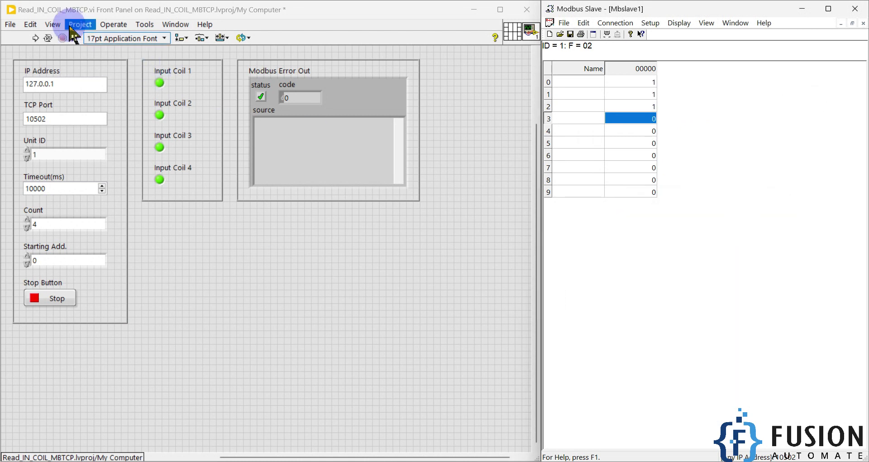
pyautogui.click(35, 38)
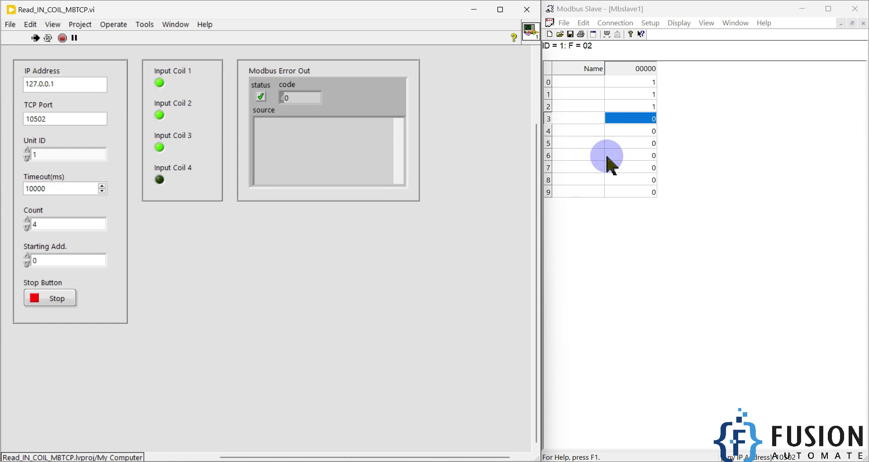
# - Toggle coil 3 repeatedly between 1 and 0, ending with it off
pyautogui.doubleClick(625, 118)
pyautogui.click(650, 234)
pyautogui.click(745, 227)
pyautogui.press('0')
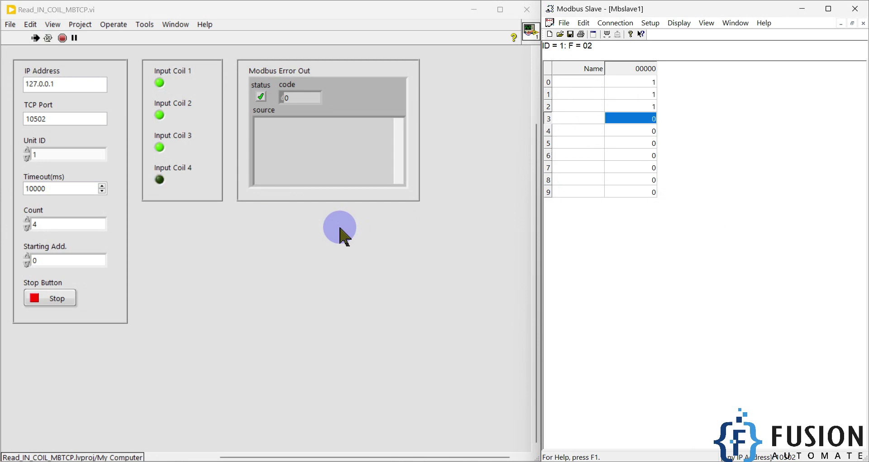
pyautogui.press('0')
pyautogui.press('0')
pyautogui.press('1')
pyautogui.press('0')
pyautogui.press('1')
pyautogui.press('1')
pyautogui.click(651, 24)
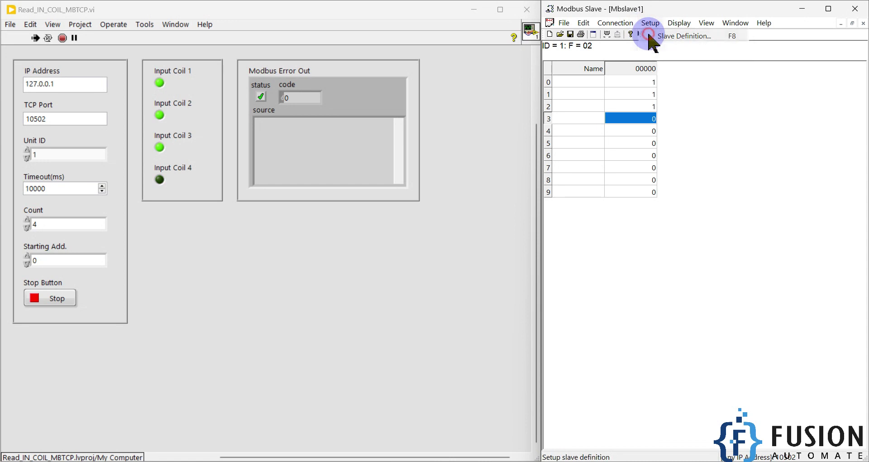
# - Change the slave function to 01 Coil Status (0x), then show the desktop with Win+D
pyautogui.click(652, 37)
pyautogui.click(708, 146)
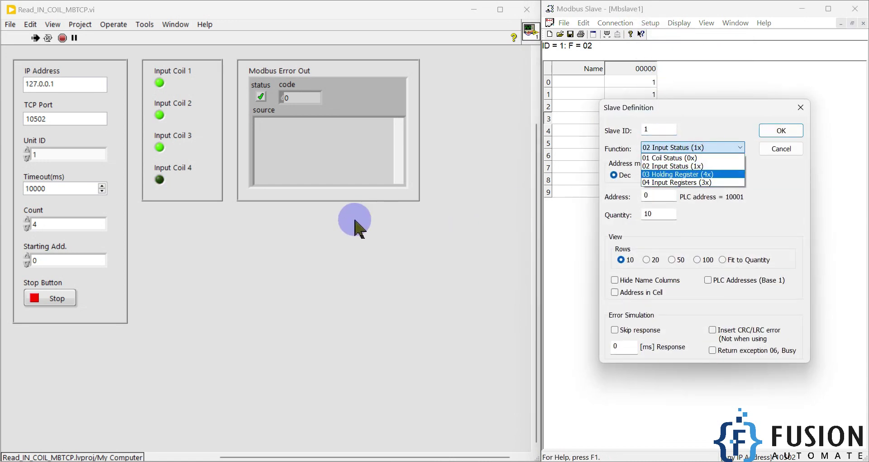
pyautogui.click(680, 165)
pyautogui.click(679, 148)
pyautogui.click(679, 156)
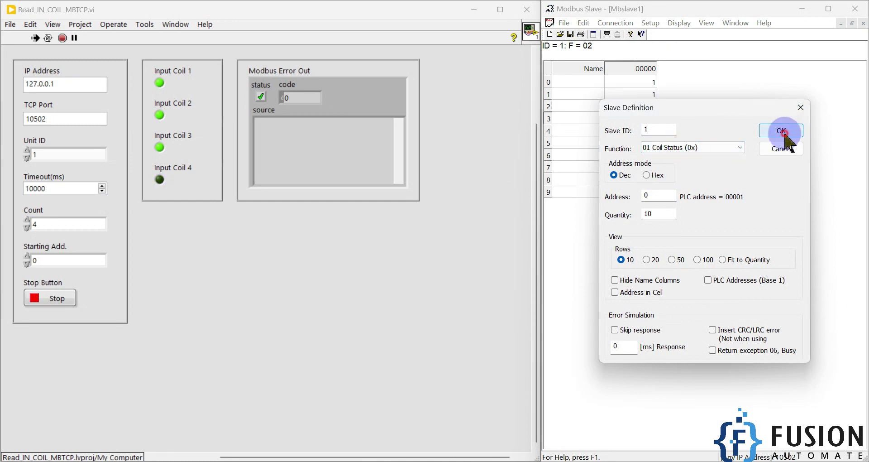
pyautogui.click(783, 132)
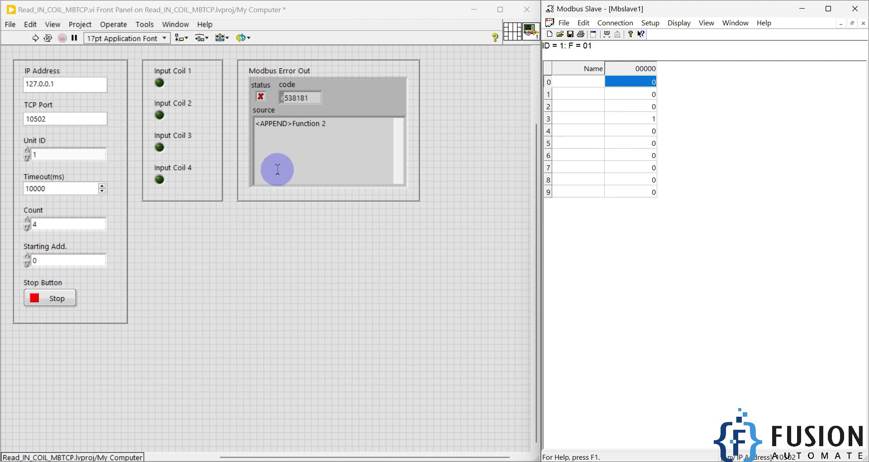
pyautogui.press('super+d')
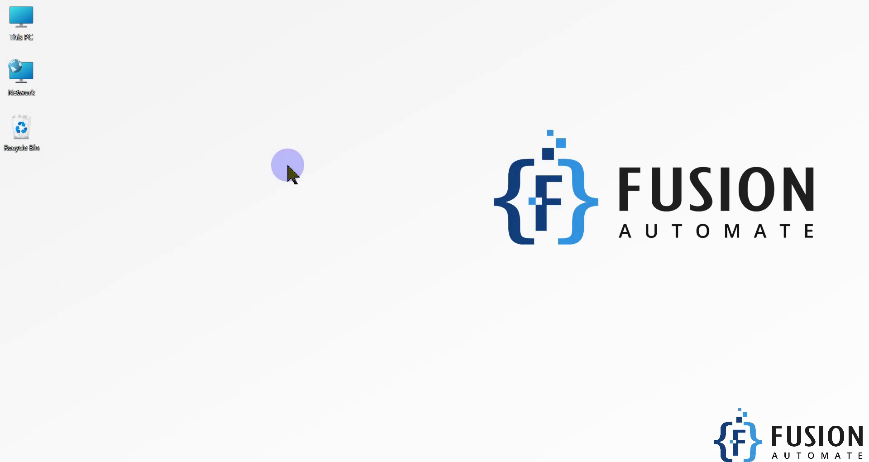